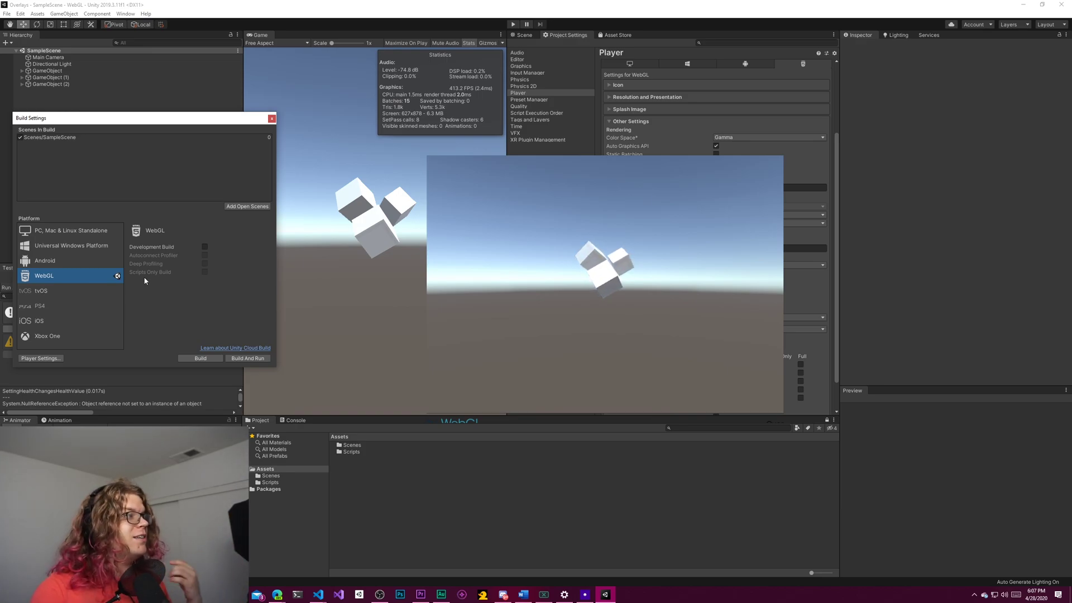
Step: Start the WebGL build and navigate into the Overlays project's Builds folder as the output location
left_click(200, 358)
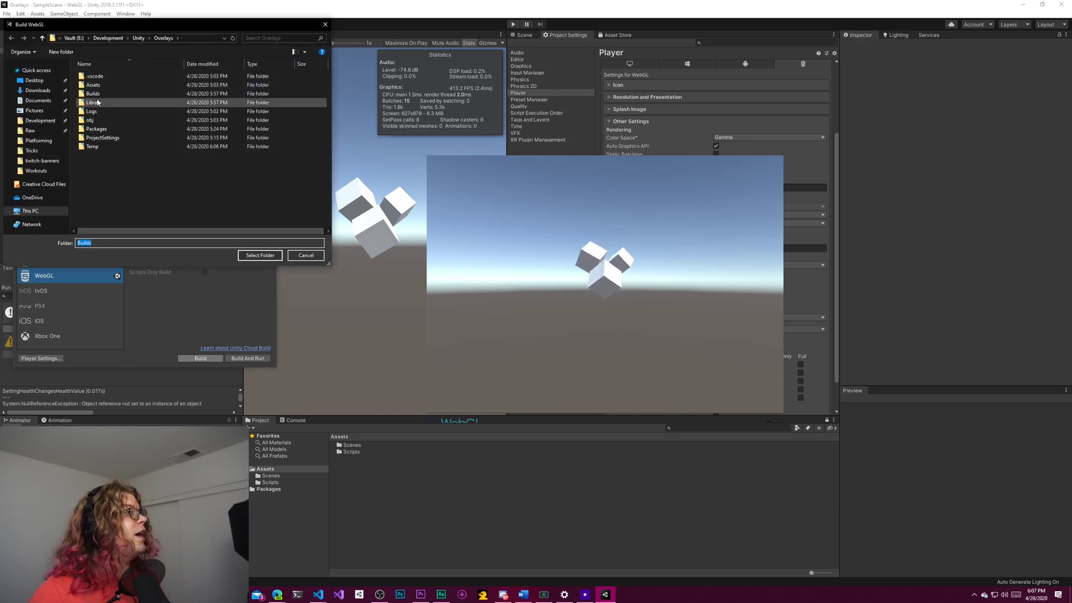
left_click(93, 85)
left_click_drag(103, 95, 103, 95)
left_click(106, 91)
double_click(106, 86)
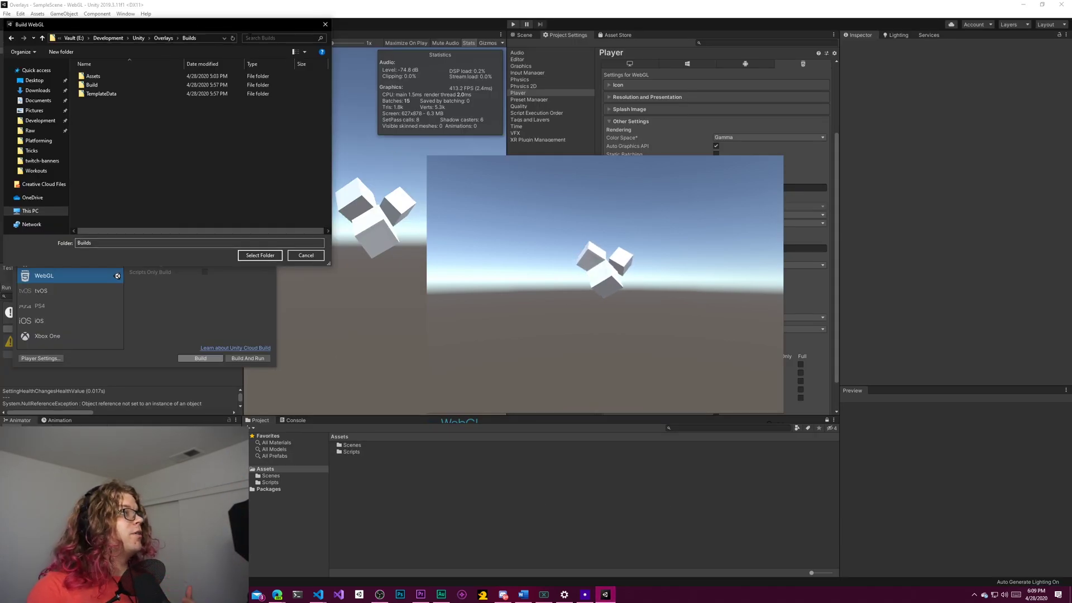
Step: Cancel the folder picker and set Main Camera's Clear Flags to Solid Color with a green background
left_click_drag(240, 25, 445, 306)
left_click(73, 60)
key("Escape")
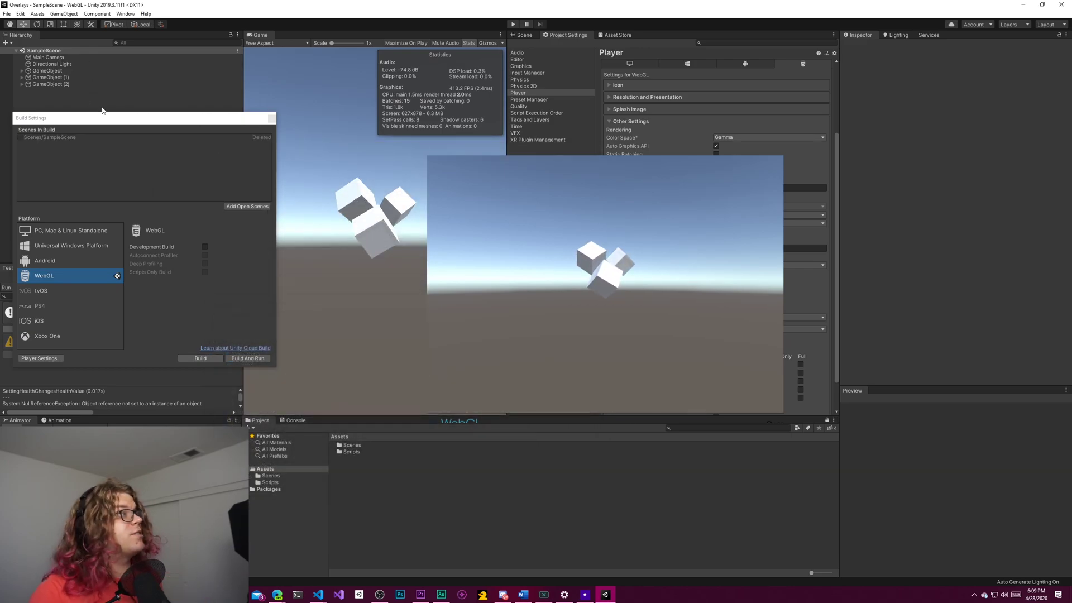
left_click(49, 58)
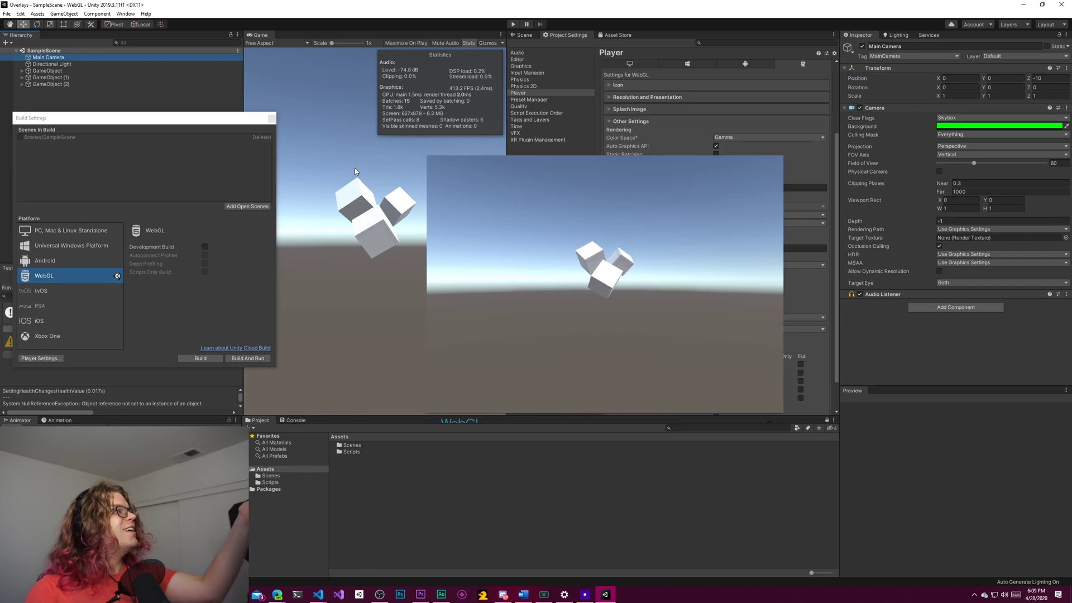
left_click(957, 118)
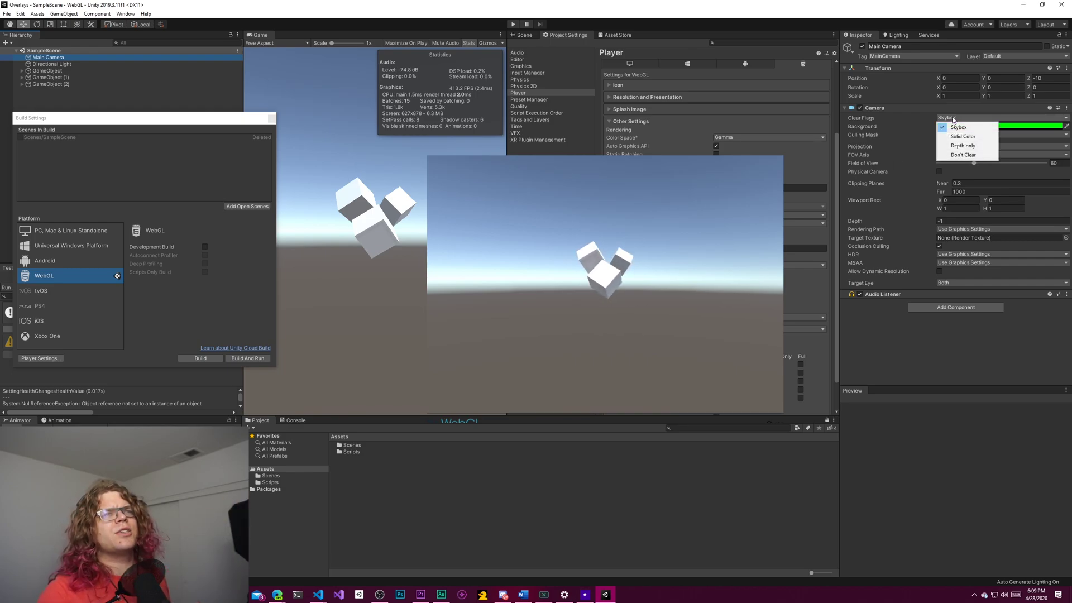
left_click(957, 128)
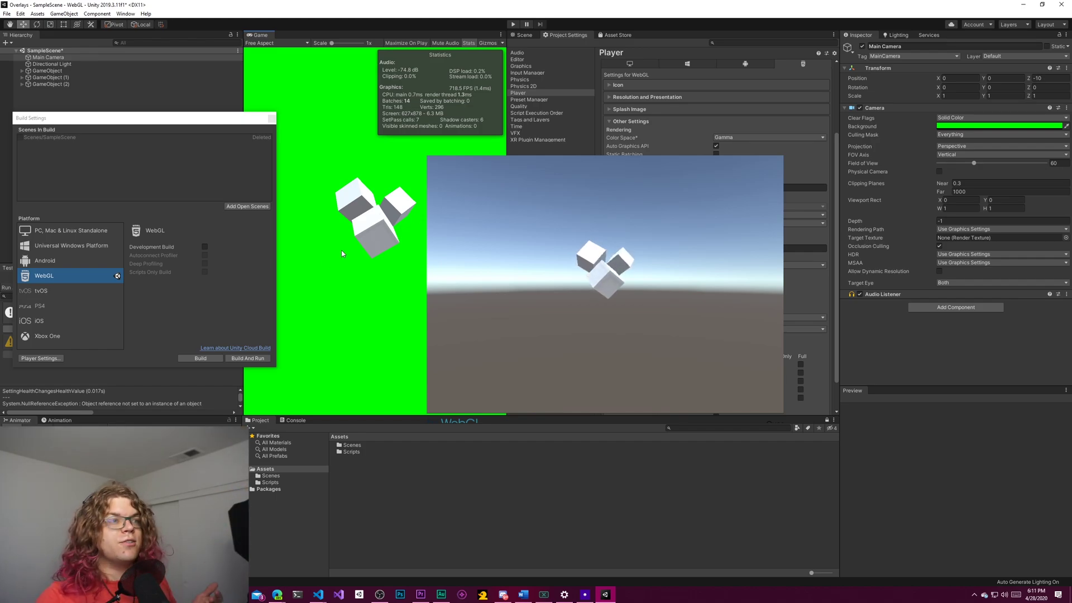
Step: Build WebGL with the Builds folder selected as the output folder
left_click(200, 358)
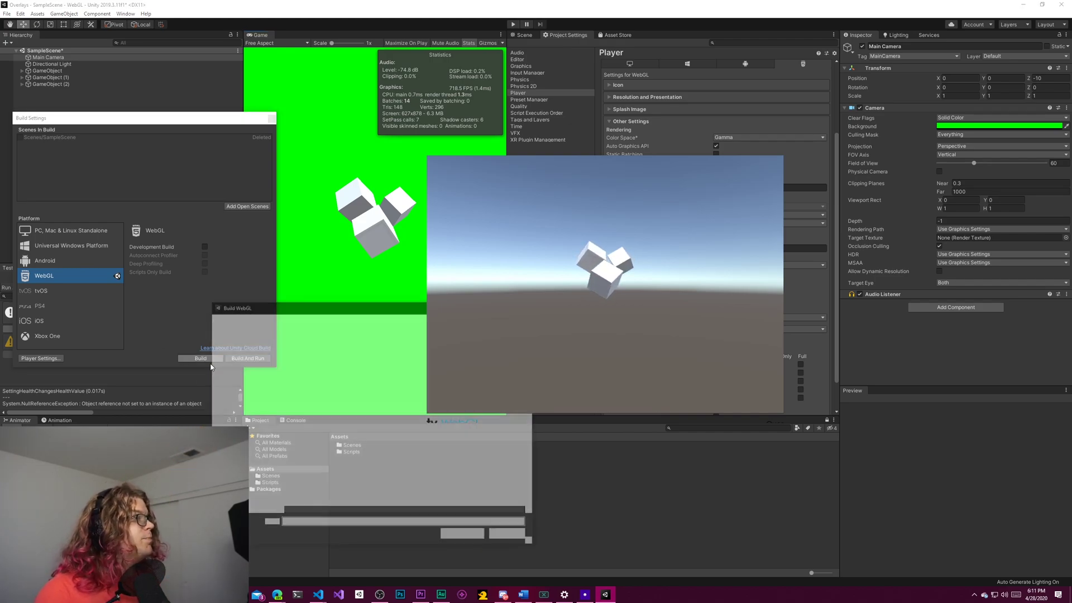
left_click(306, 366)
double_click(306, 367)
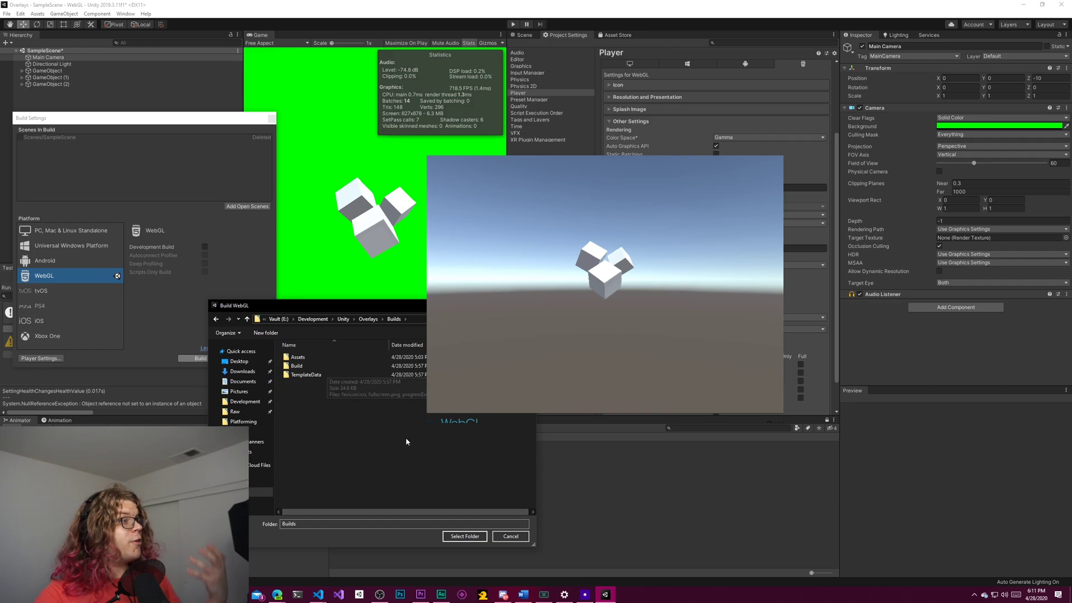
left_click(467, 538)
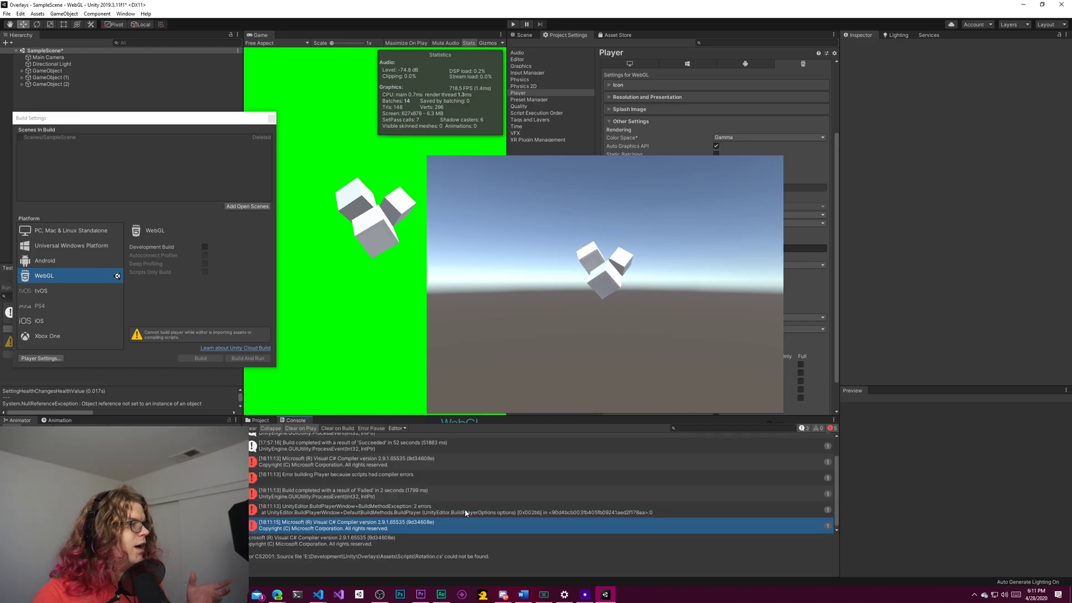
Step: Inspect the compile errors, clear the Console, and locate GameObject's Rotation script in Assets/Scripts
left_click(474, 511)
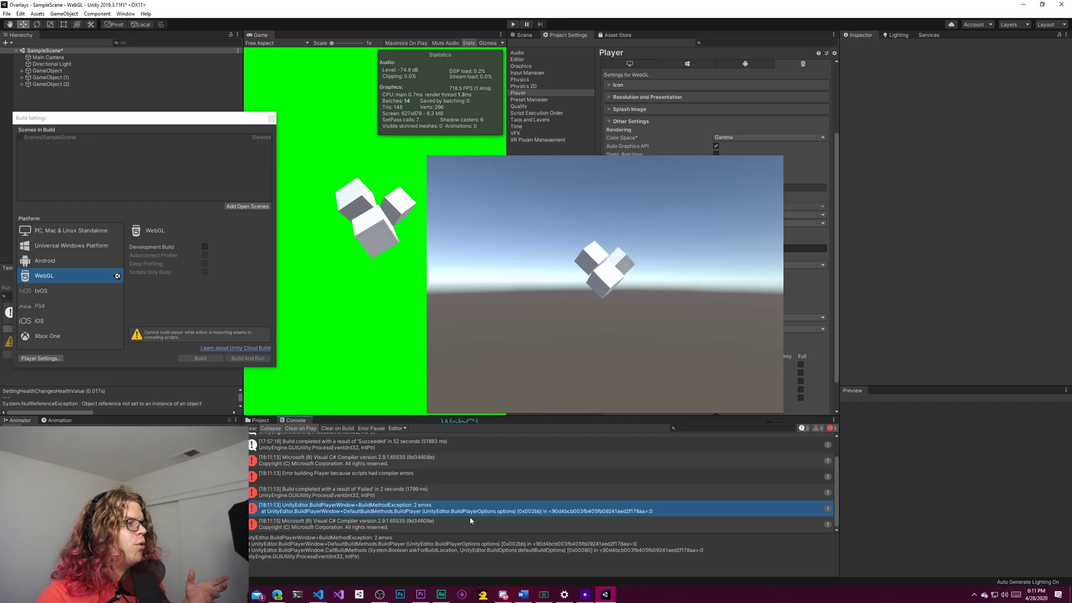
left_click(255, 429)
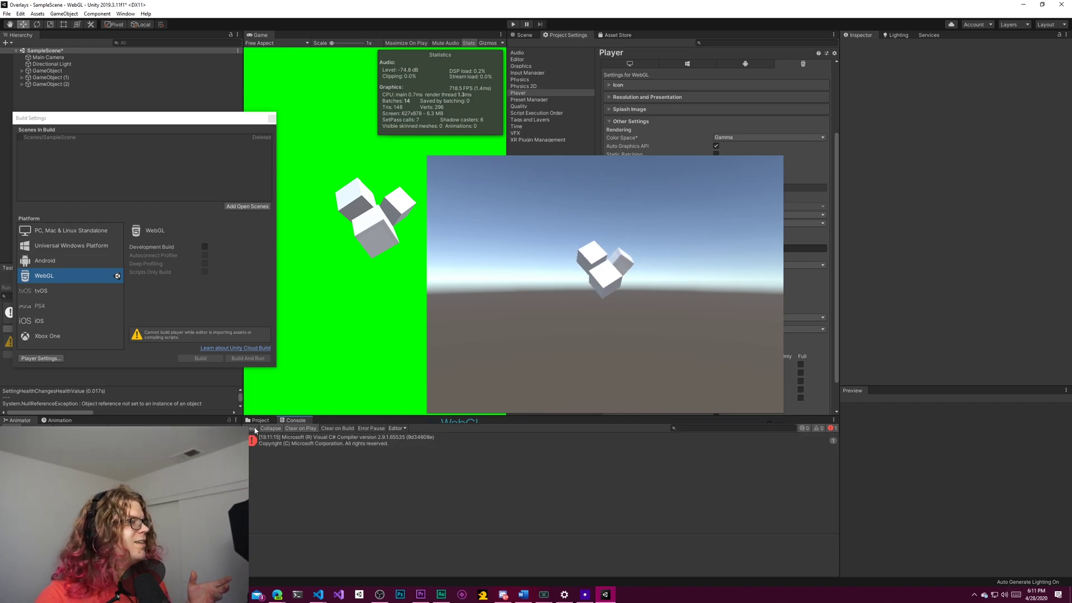
left_click(406, 445)
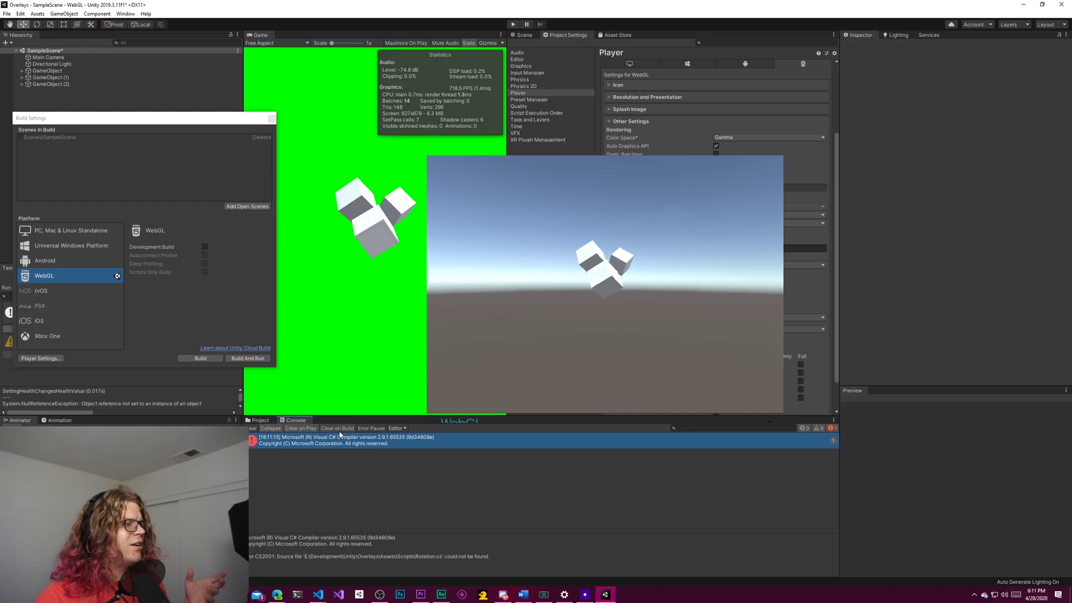
left_click(260, 422)
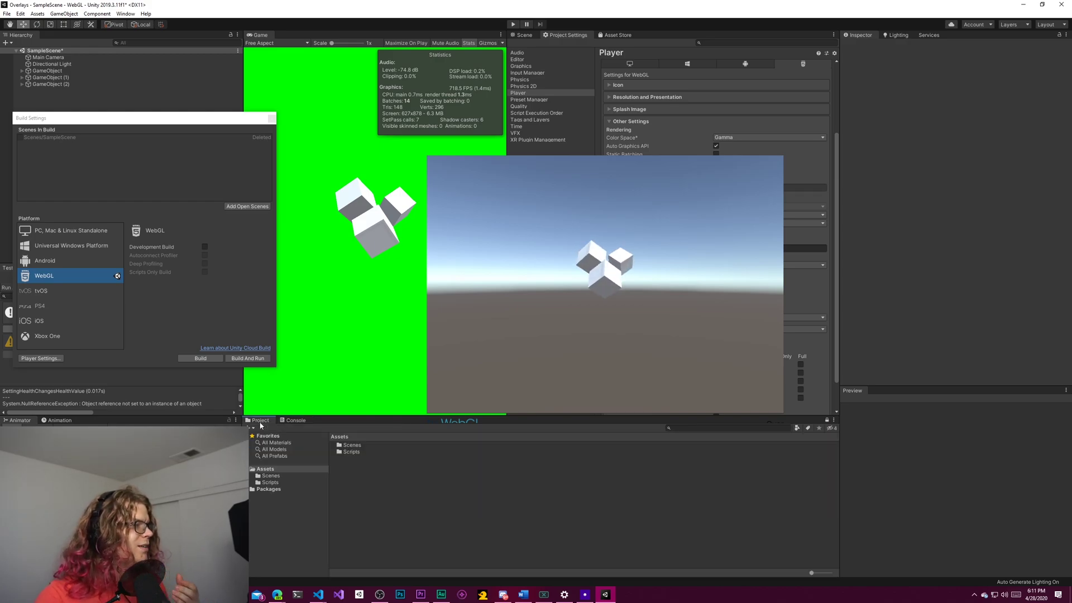
left_click(271, 482)
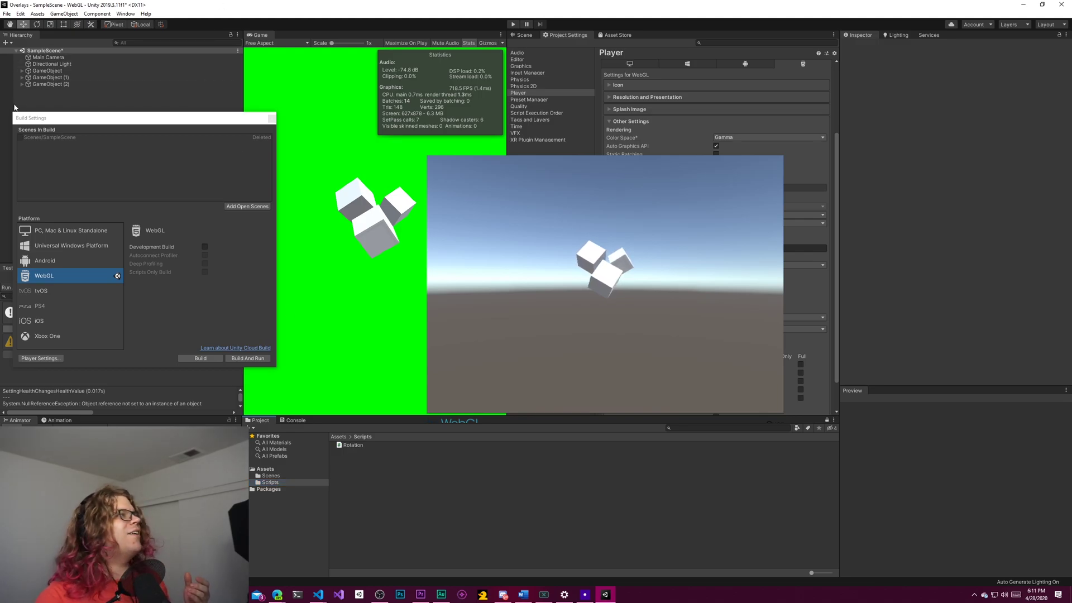
left_click(48, 70)
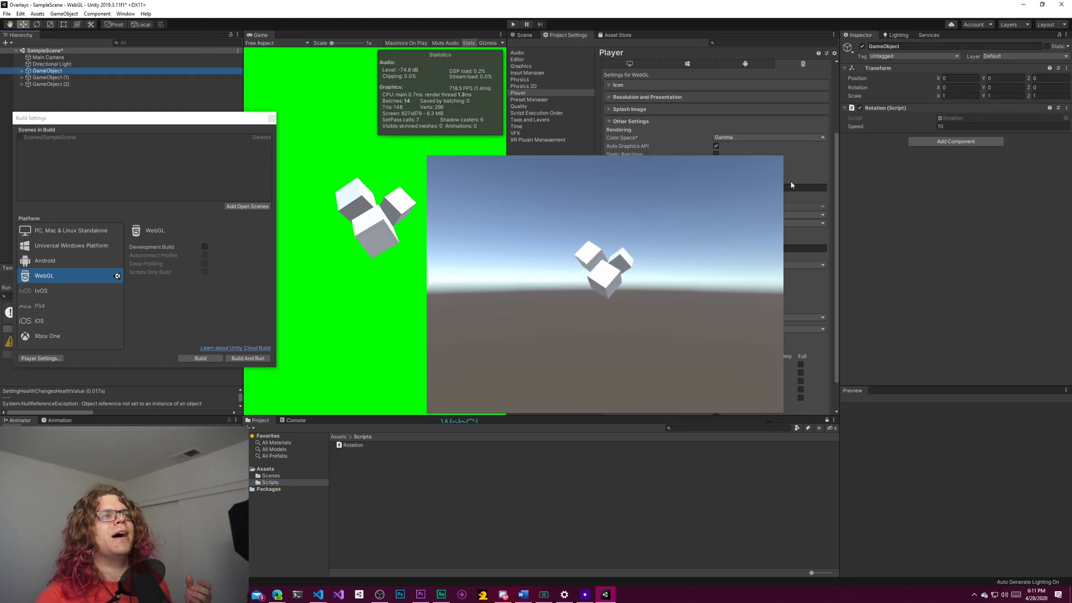
Step: Move the misplaced Assets folder back into Overlays and build WebGL into Builds
left_click(200, 358)
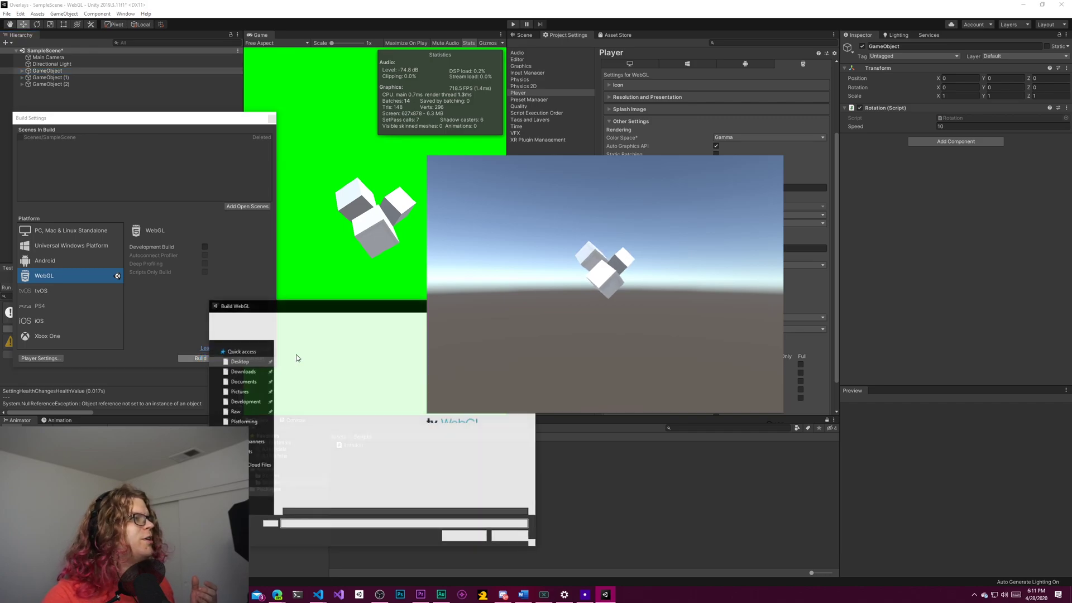
double_click(298, 366)
left_click(304, 358)
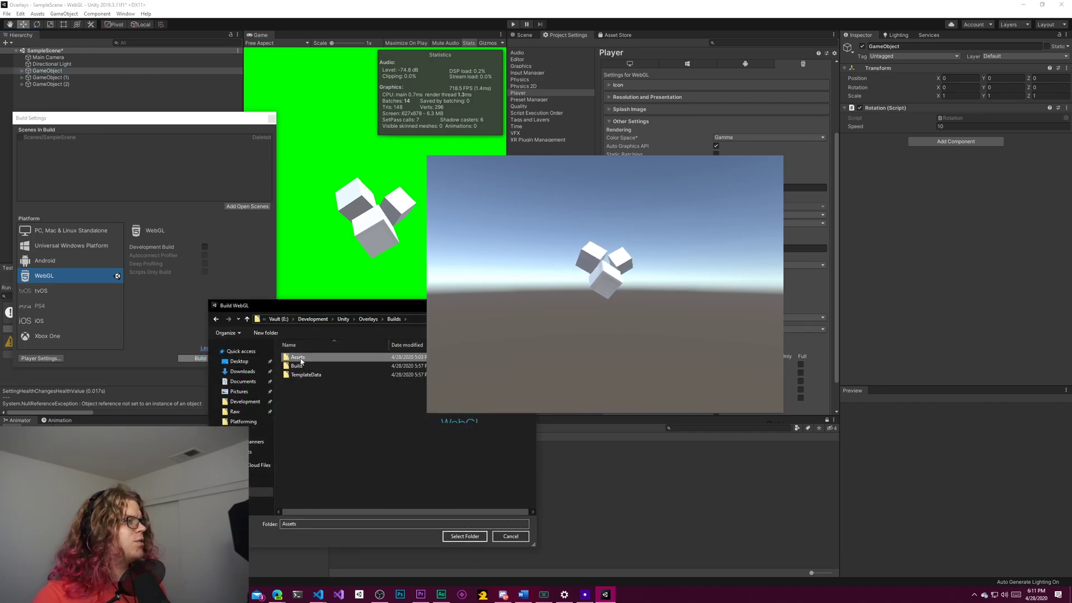
left_click(370, 319)
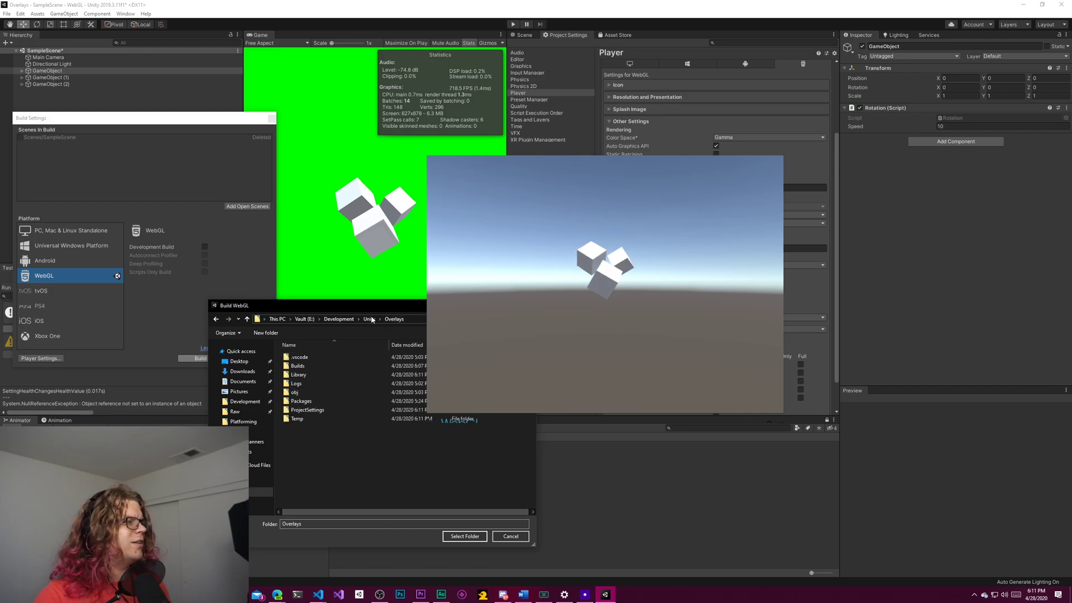
double_click(301, 367)
left_click_drag(298, 357, 368, 319)
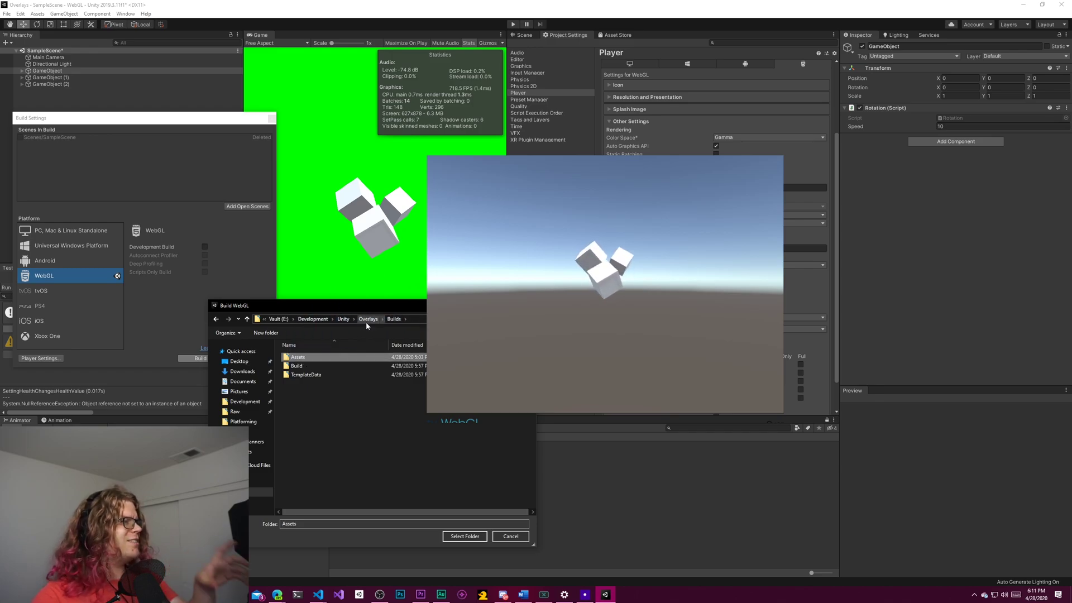
left_click(372, 322)
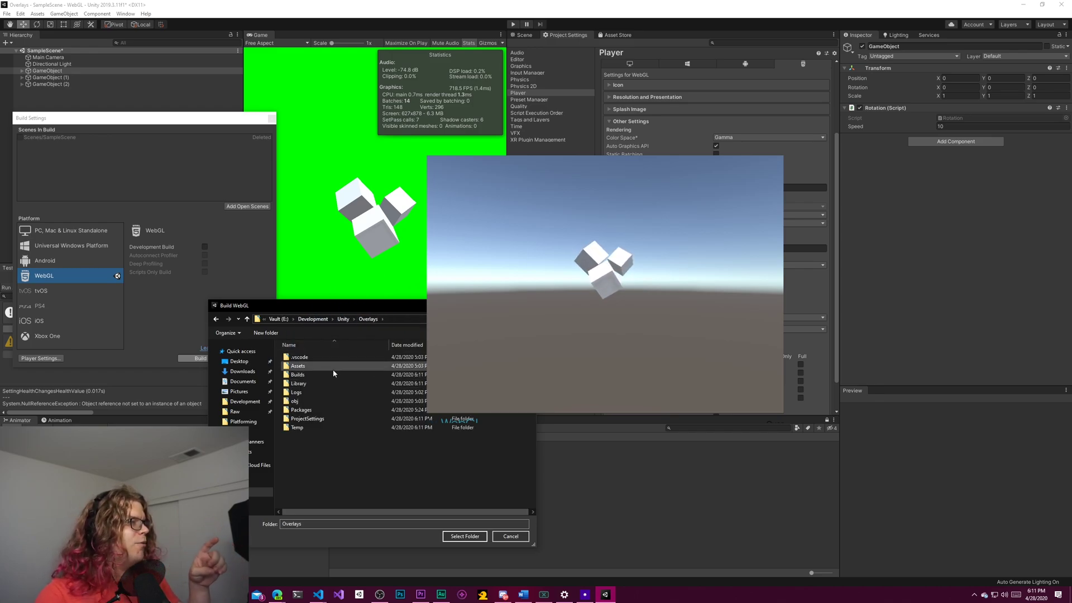
double_click(308, 375)
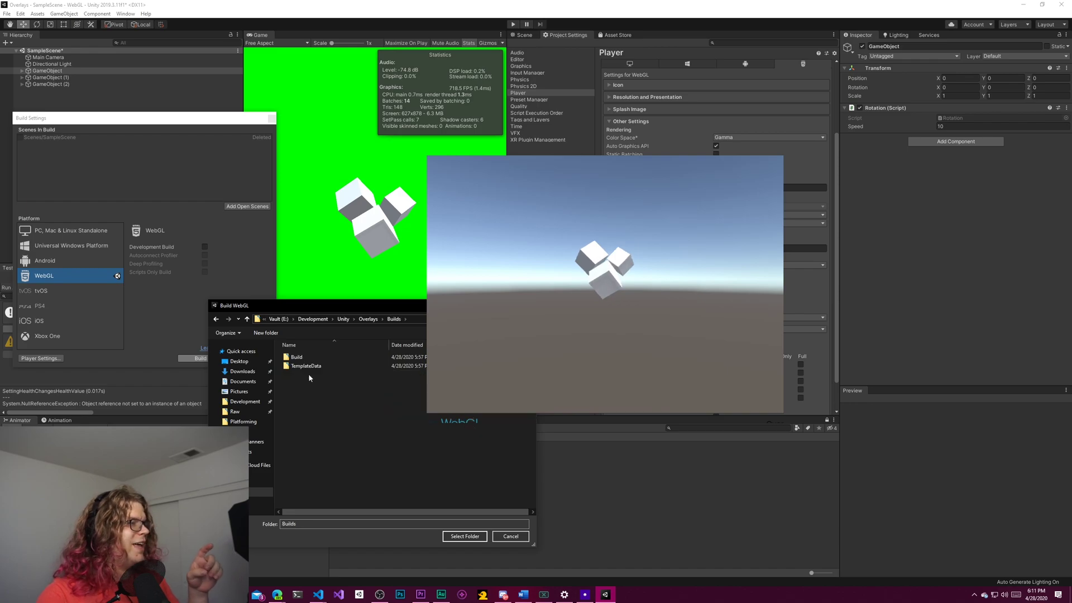
left_click(464, 536)
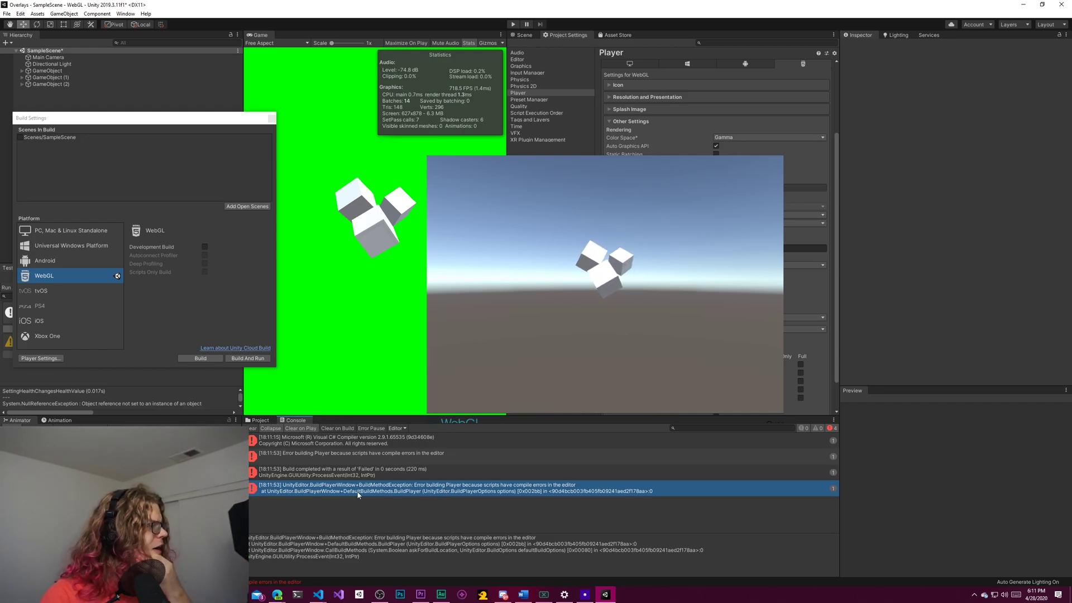
Step: Review the first compiler error and clear the Console log
left_click(323, 472)
left_click(318, 454)
left_click(316, 441)
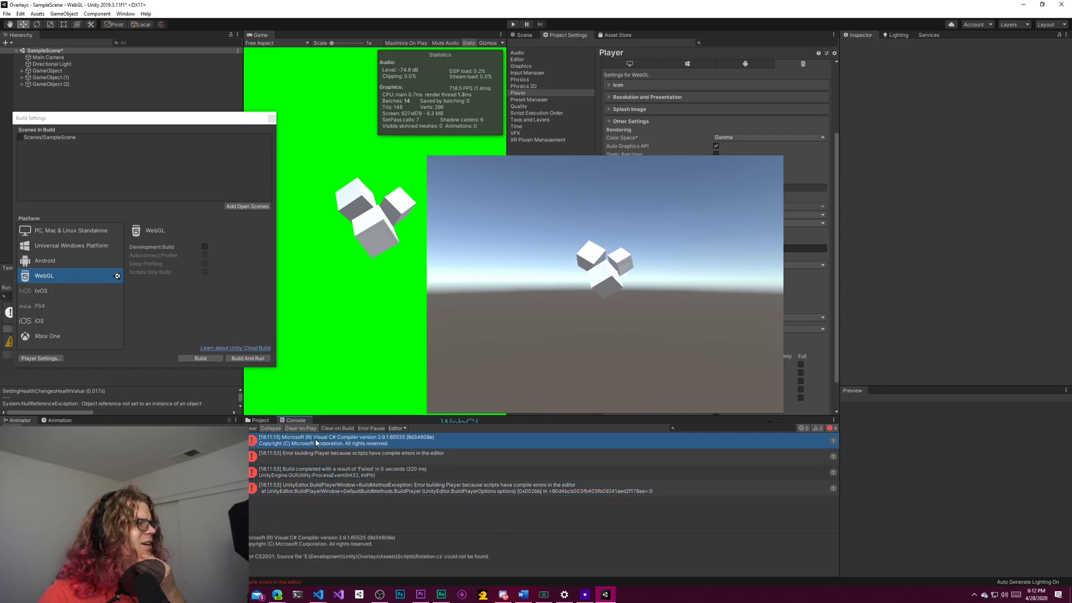
left_click(252, 429)
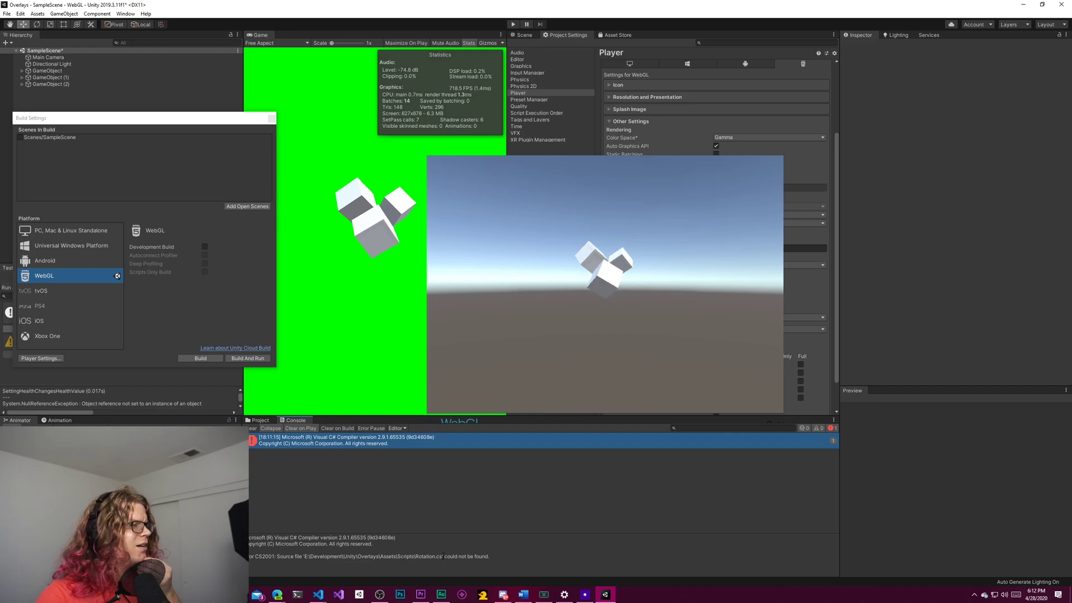
Step: Open Rotation.cs in VS Code and re-save it with Ctrl+S to force recompiling
left_click(255, 421)
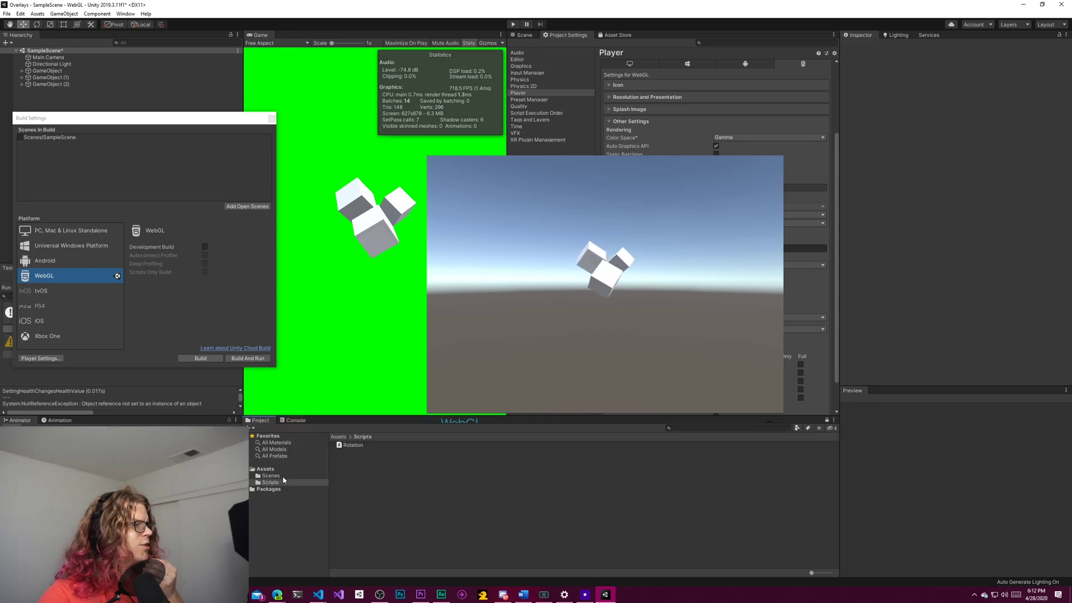
left_click(352, 445)
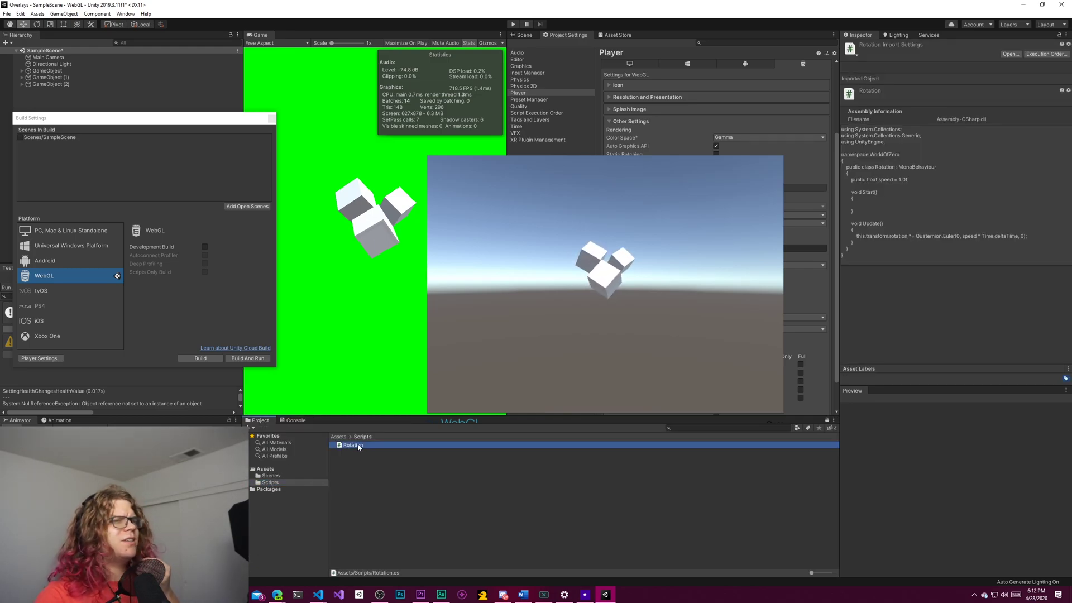
double_click(353, 445)
left_click(403, 314)
key("ctrl+s")
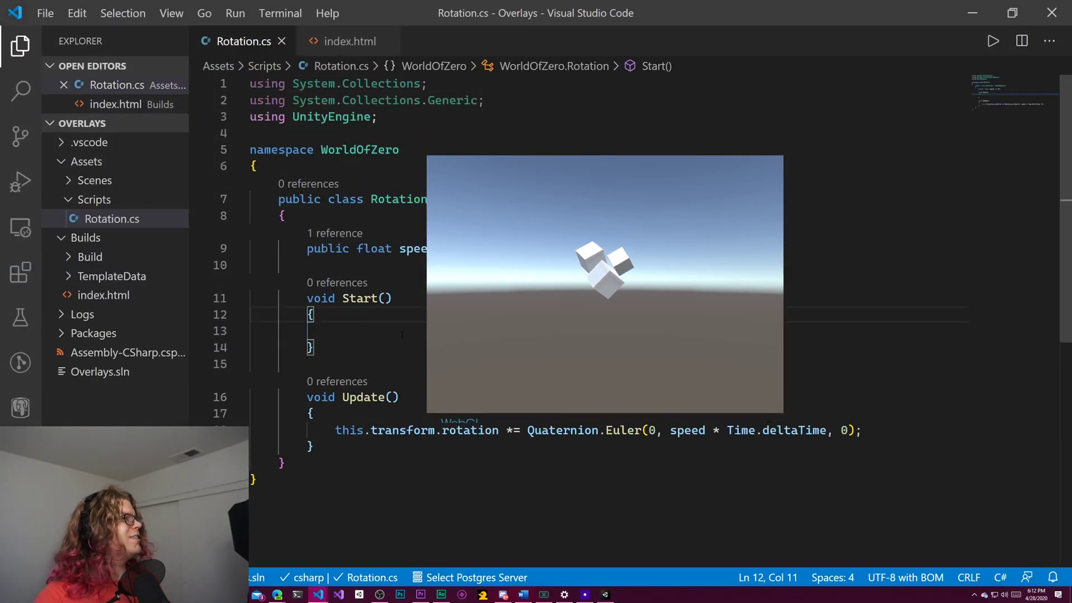
left_click(972, 13)
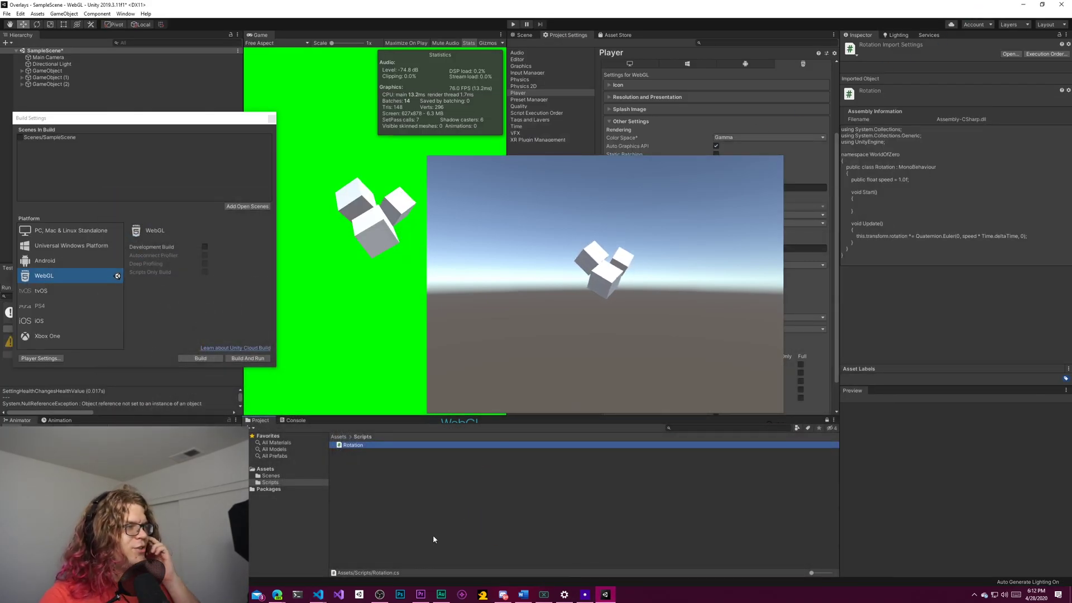
Step: Run the WebGL build with Builds chosen as the output folder
left_click(200, 358)
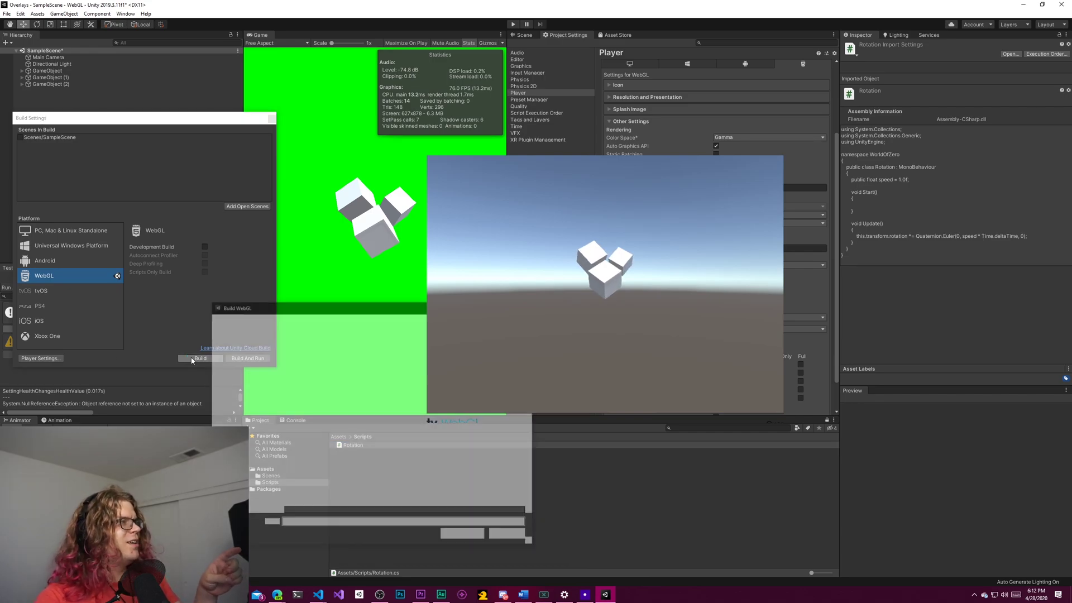
left_click(314, 375)
double_click(313, 375)
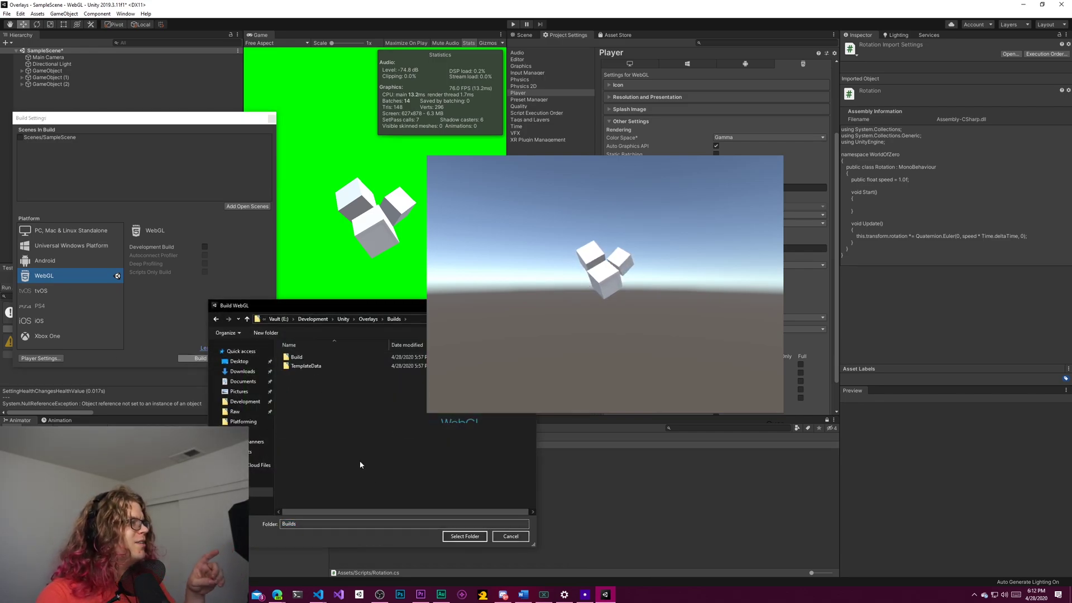
left_click(463, 537)
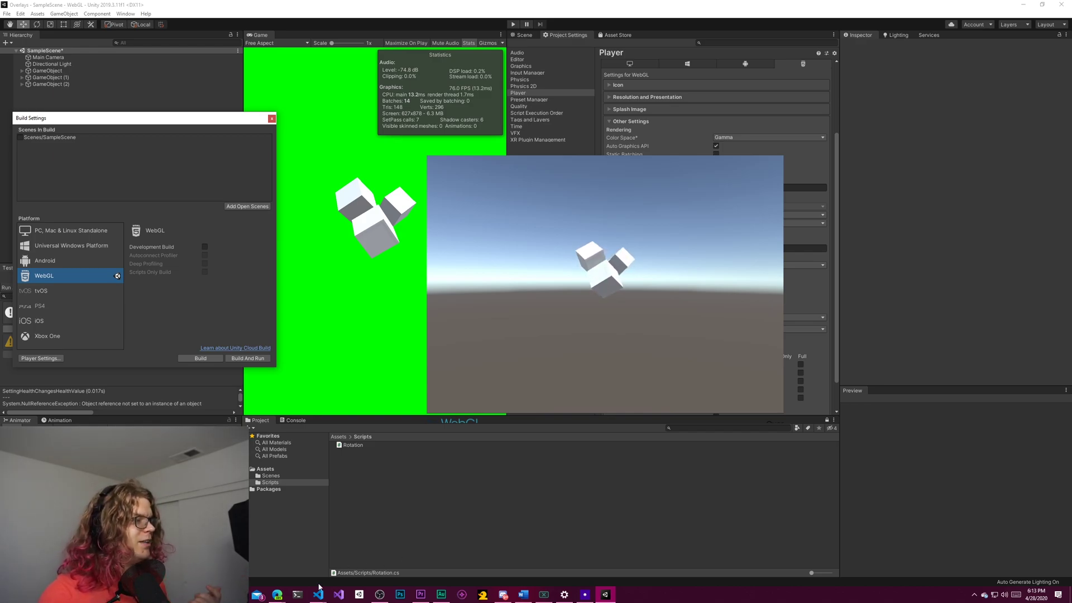
Step: Display the WebGL spinning-cubes build in OBS as the 'Unity in OBS' browser source
mouse_move(317, 598)
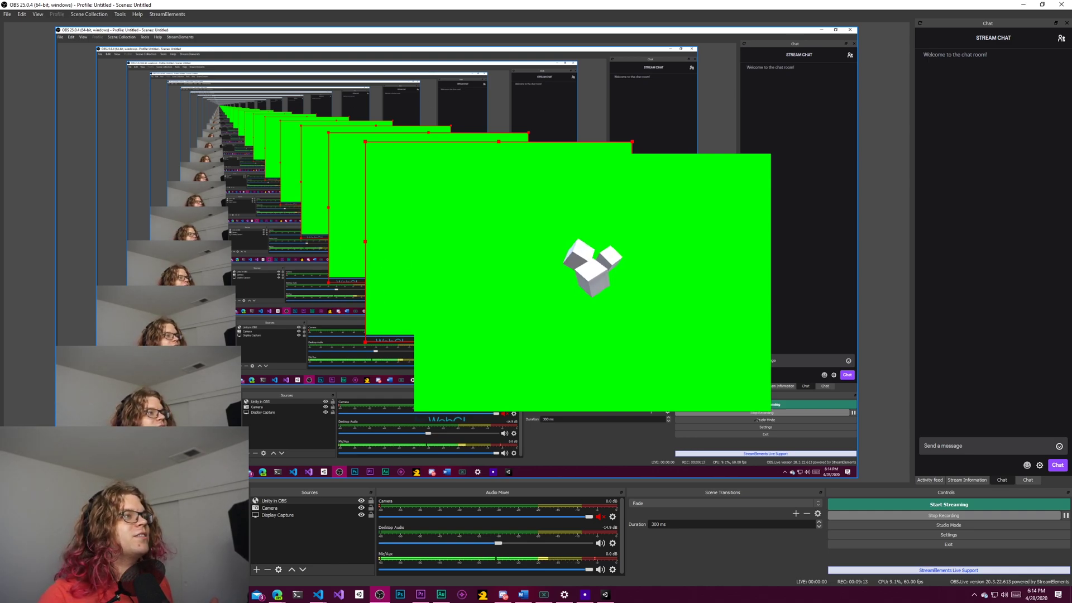
Step: Open the Filters window from the 'Unity in OBS' source's context menu
right_click(284, 501)
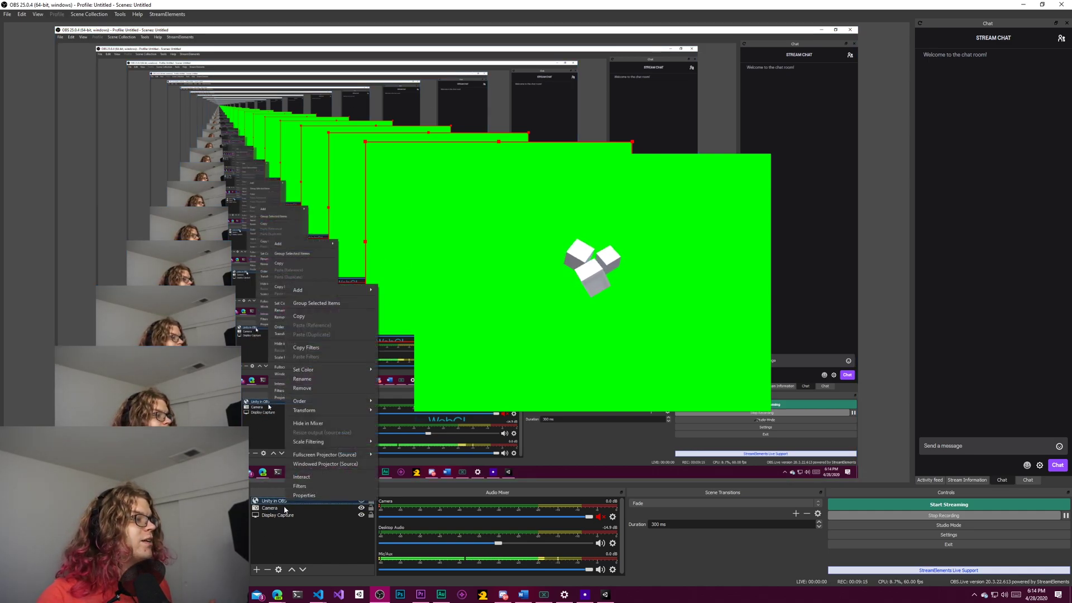
left_click(314, 489)
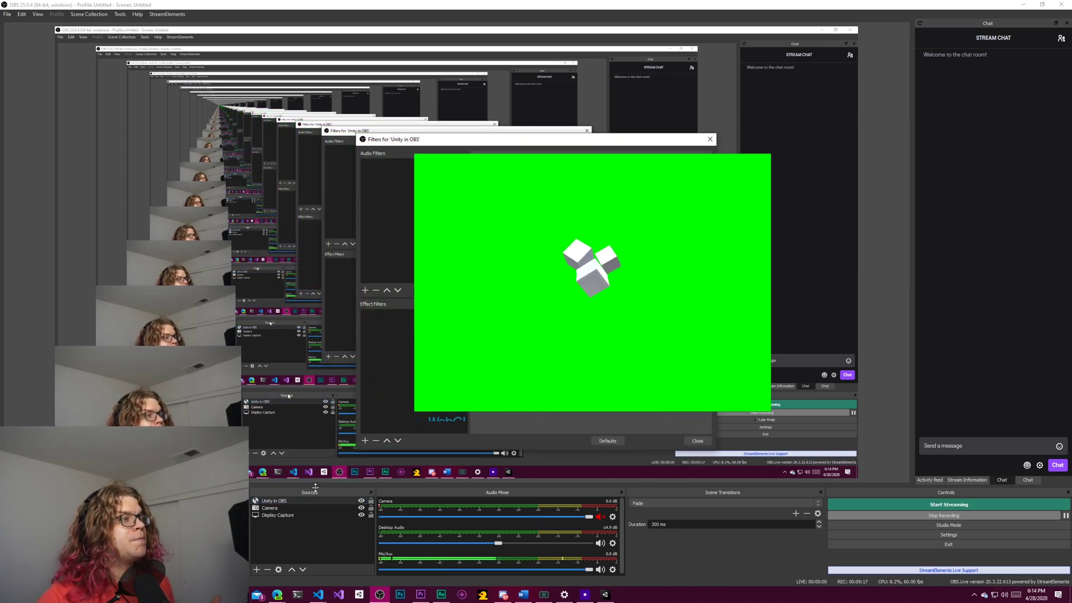
Step: Add a Chroma Key effect filter to 'Unity in OBS' with Key Color Type Green
left_click(365, 291)
left_click(417, 423)
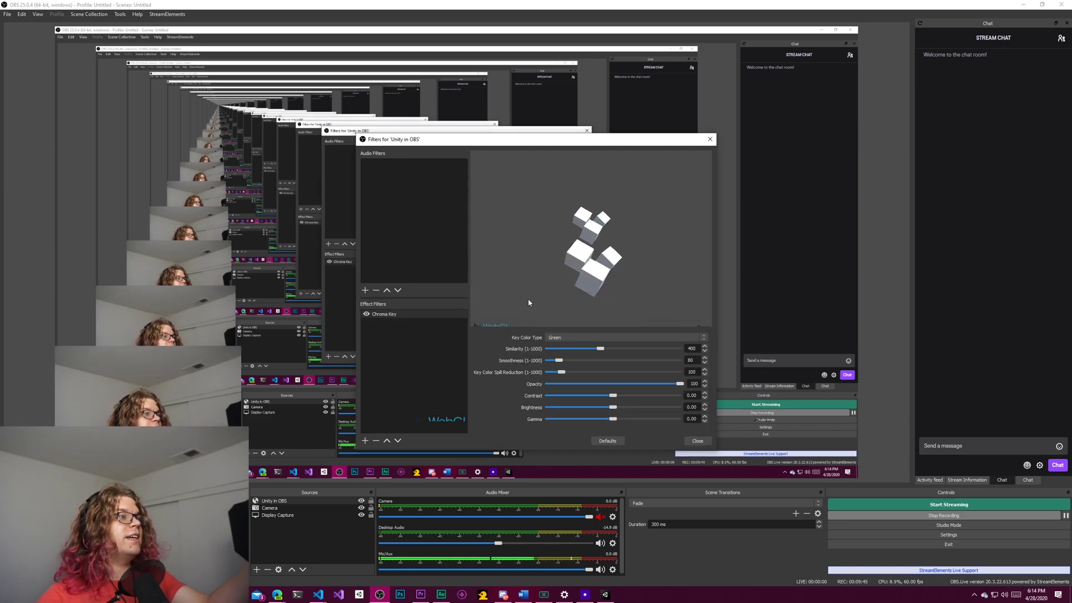
left_click(559, 337)
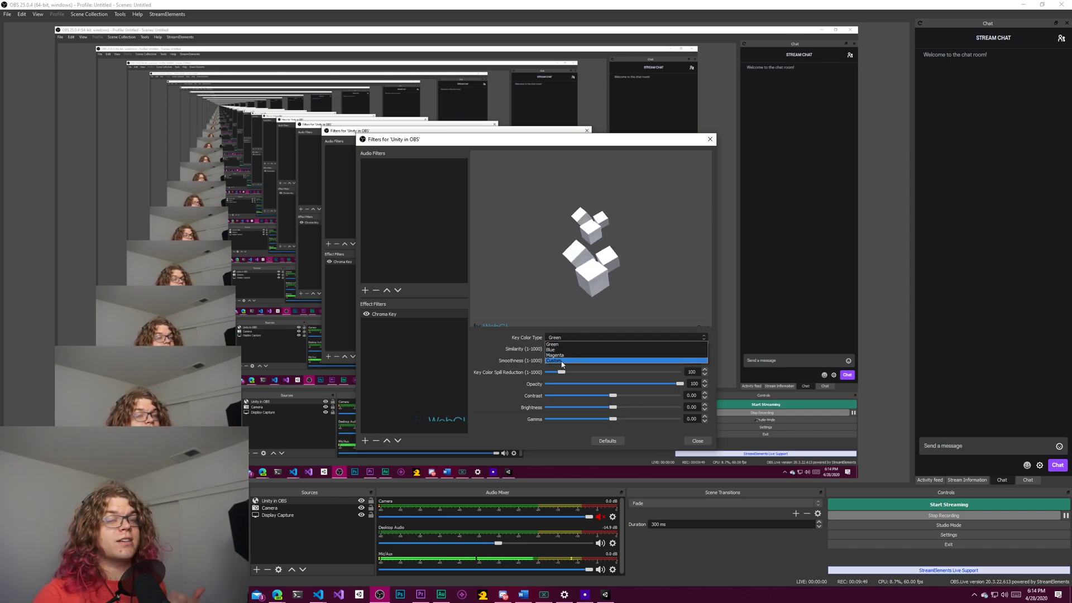
left_click(566, 344)
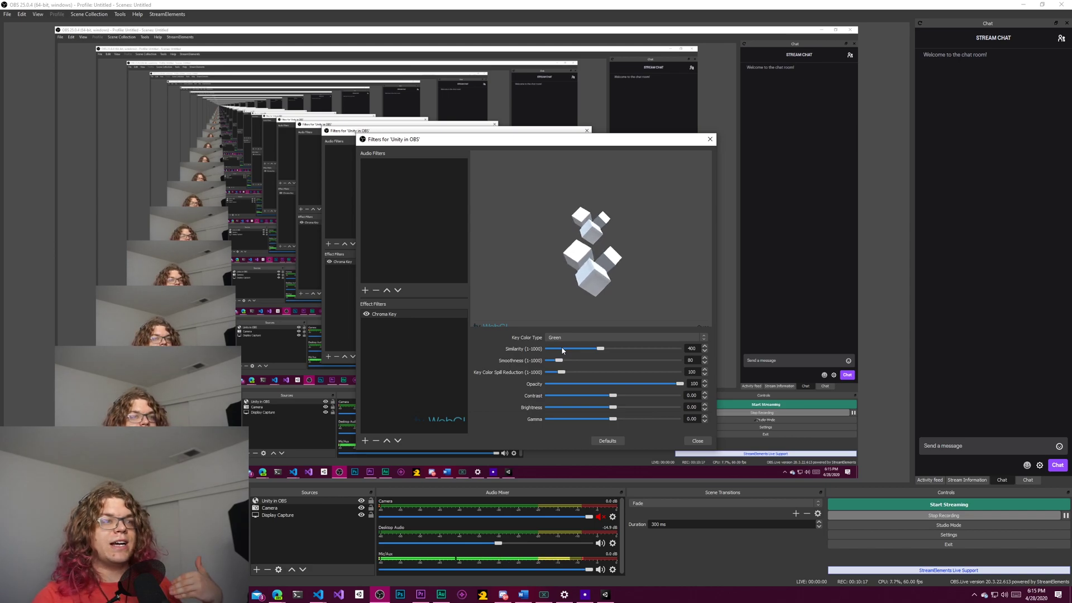
Step: Open the build's index.html in VS Code at the webgl-logo div line
scroll(559, 383, "down", 2)
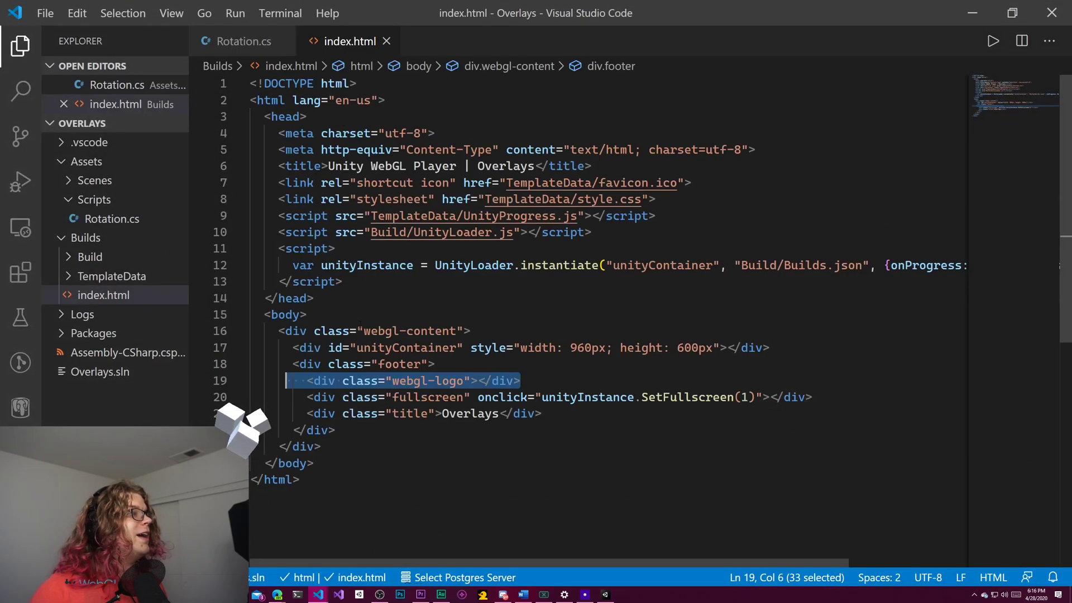
Step: Delete the webgl-logo and title div lines from the index.html footer, then save
left_click(561, 367)
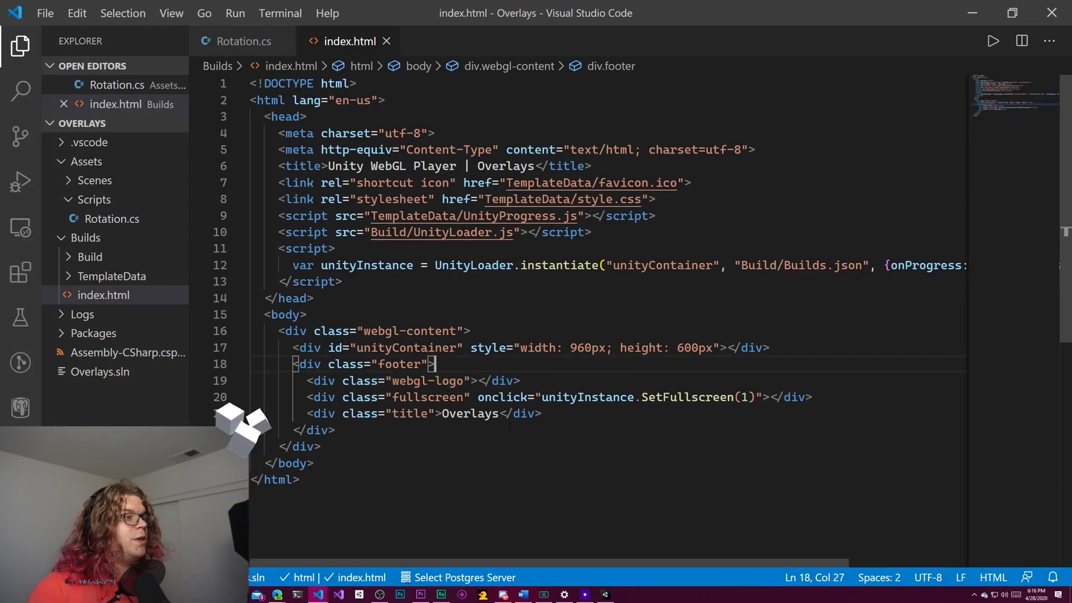
left_click(569, 416)
key("shift+Up")
key("shift+End")
key("BackSpace")
key("Up")
key("shift+Up")
key("BackSpace")
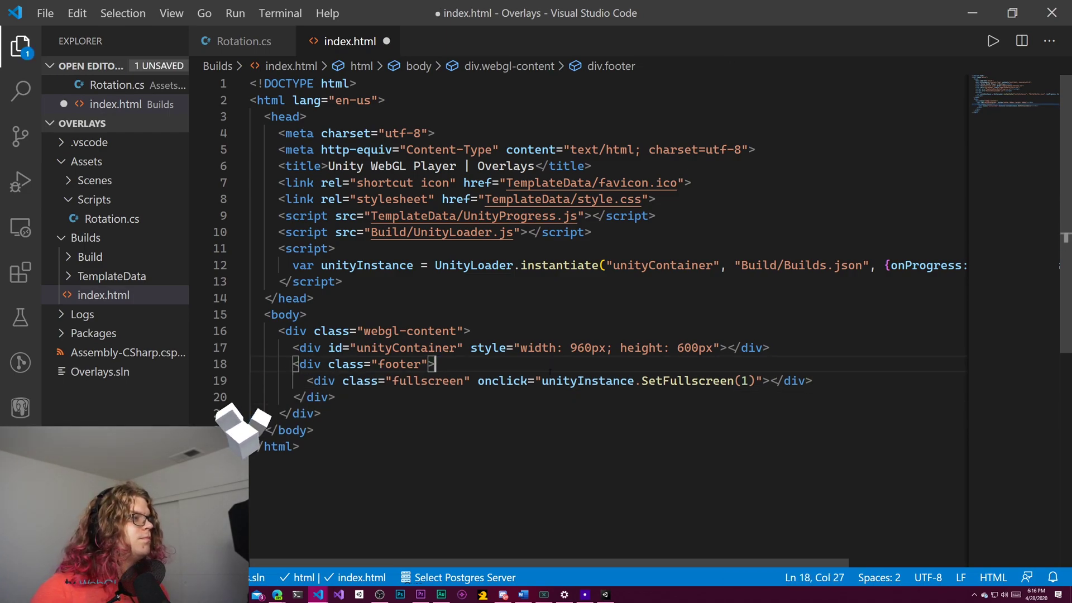
key("ctrl+s")
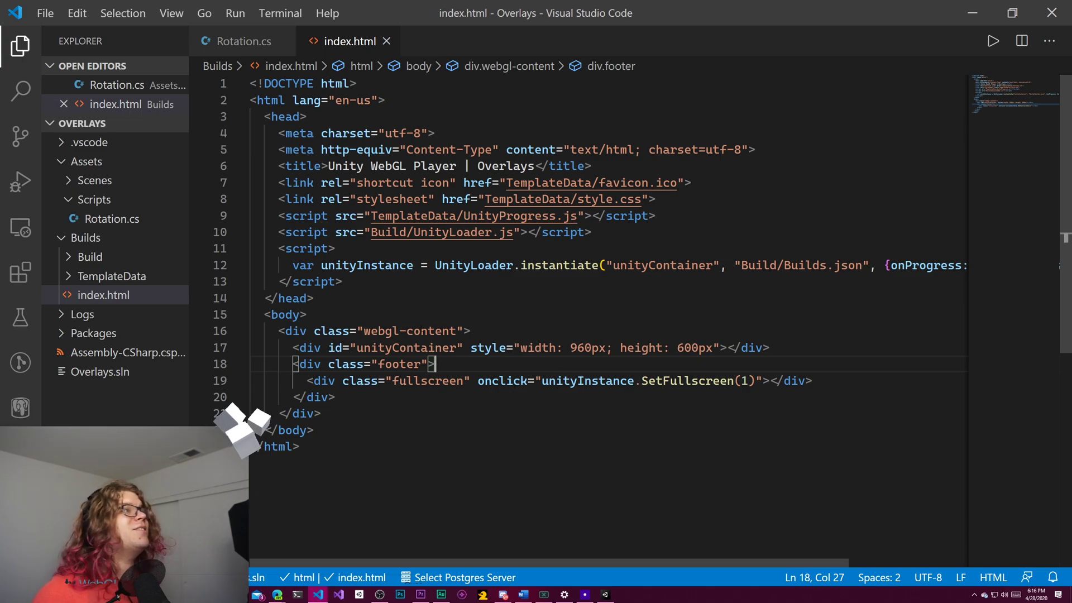